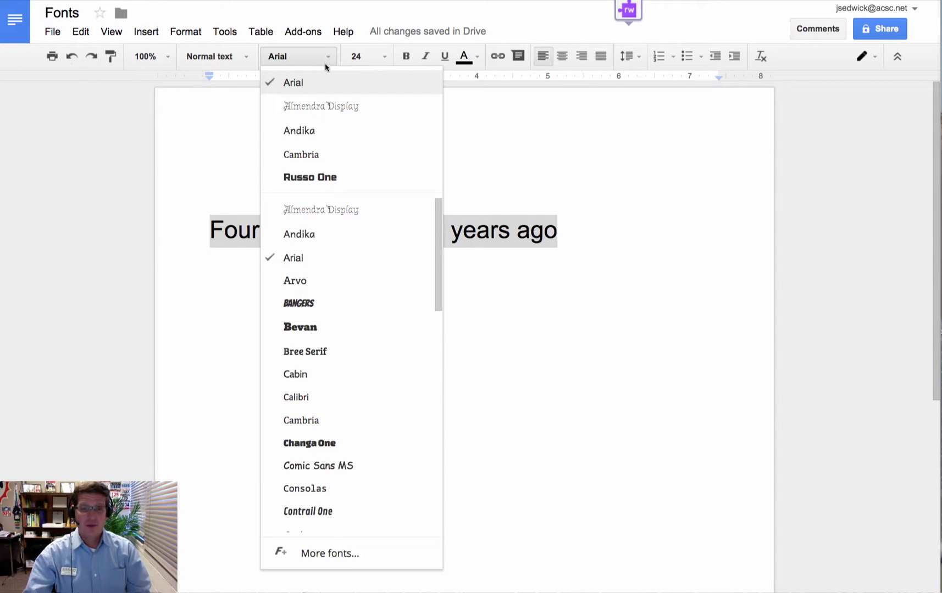
Step: Open the catalogue of additional fonts and add Black Ops One to My fonts
{"action": "scroll", "coordinate": [327, 517], "scroll_direction": "down", "scroll_amount": 1}
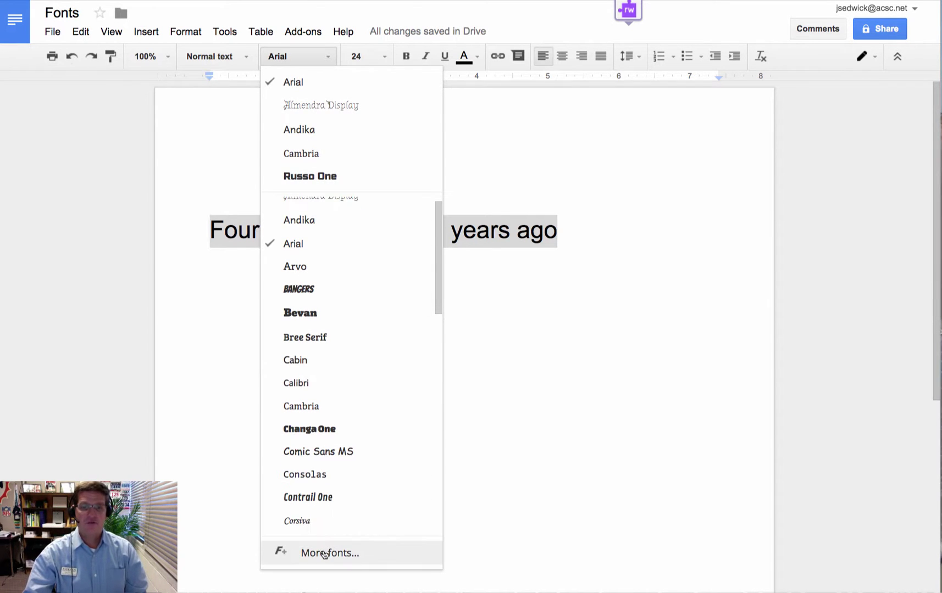
{"action": "left_click", "coordinate": [325, 553]}
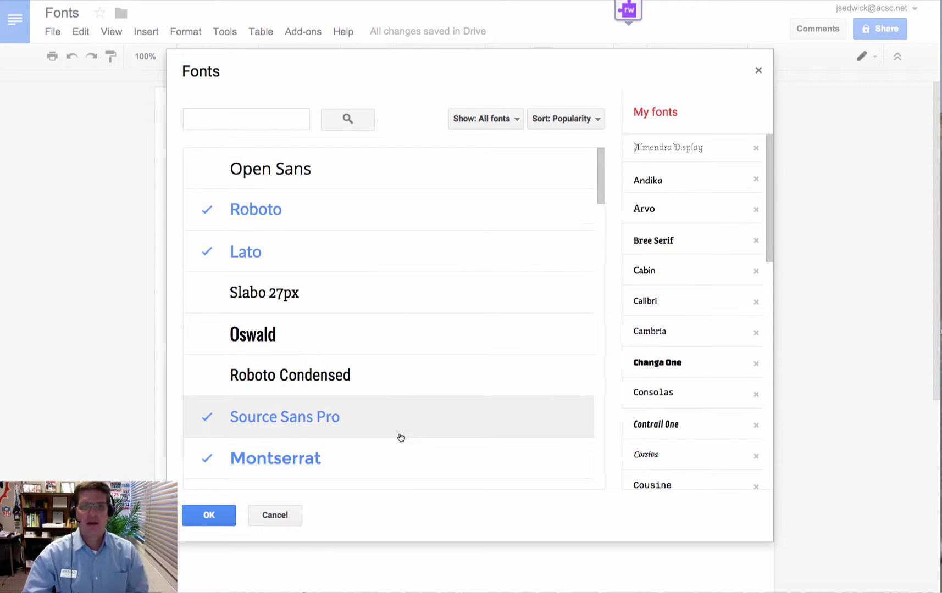
{"action": "scroll", "coordinate": [399, 438], "scroll_direction": "down", "scroll_amount": 3}
{"action": "scroll", "coordinate": [399, 437], "scroll_direction": "down", "scroll_amount": 10}
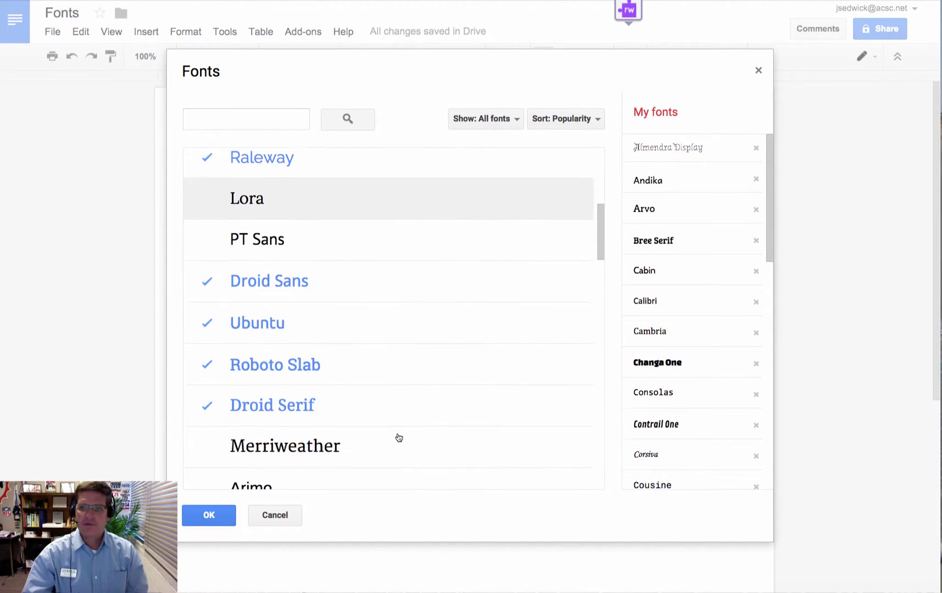
{"action": "scroll", "coordinate": [399, 438], "scroll_direction": "down", "scroll_amount": 5}
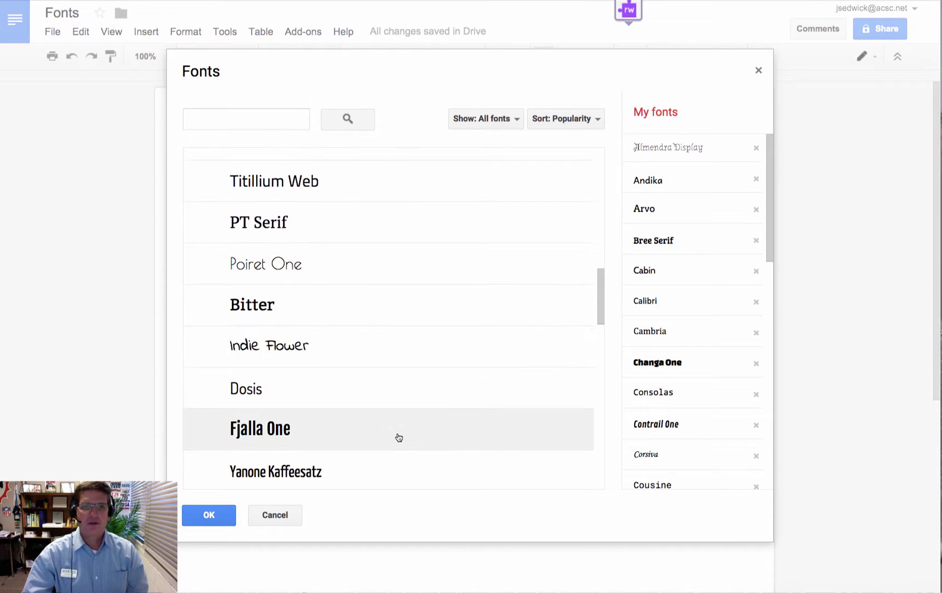
{"action": "scroll", "coordinate": [399, 438], "scroll_direction": "down", "scroll_amount": 8}
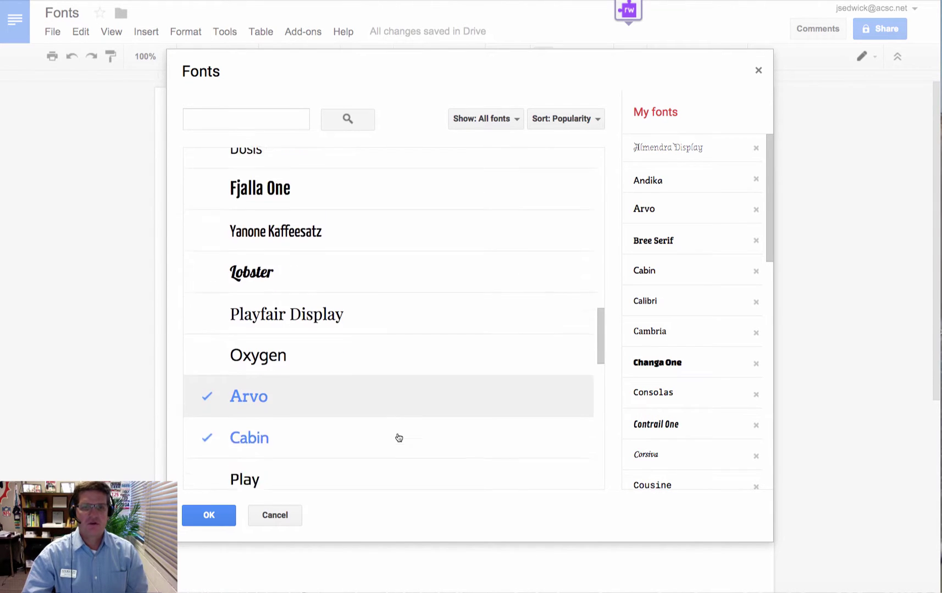
{"action": "scroll", "coordinate": [399, 437], "scroll_direction": "down", "scroll_amount": 8}
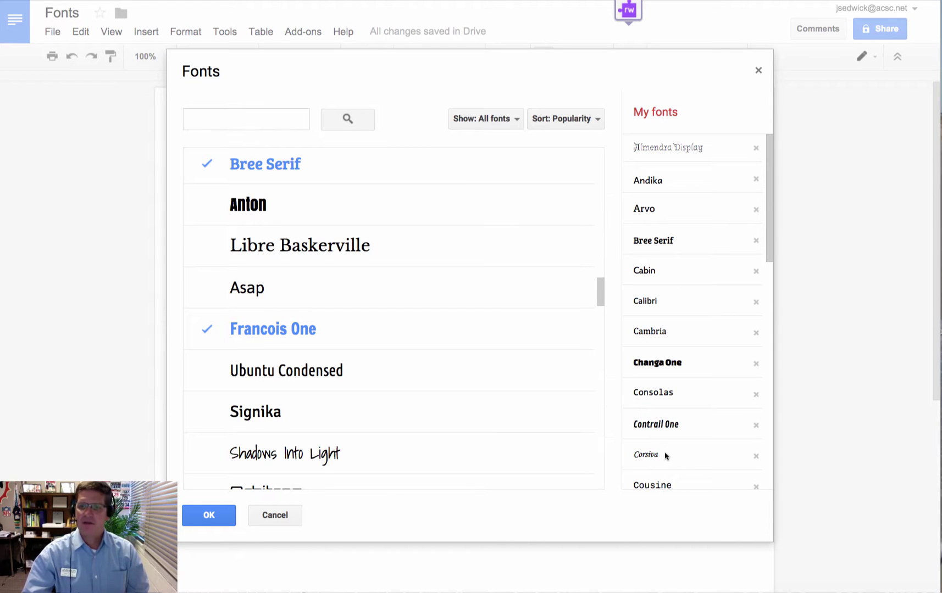
{"action": "scroll", "coordinate": [369, 449], "scroll_direction": "down", "scroll_amount": 4}
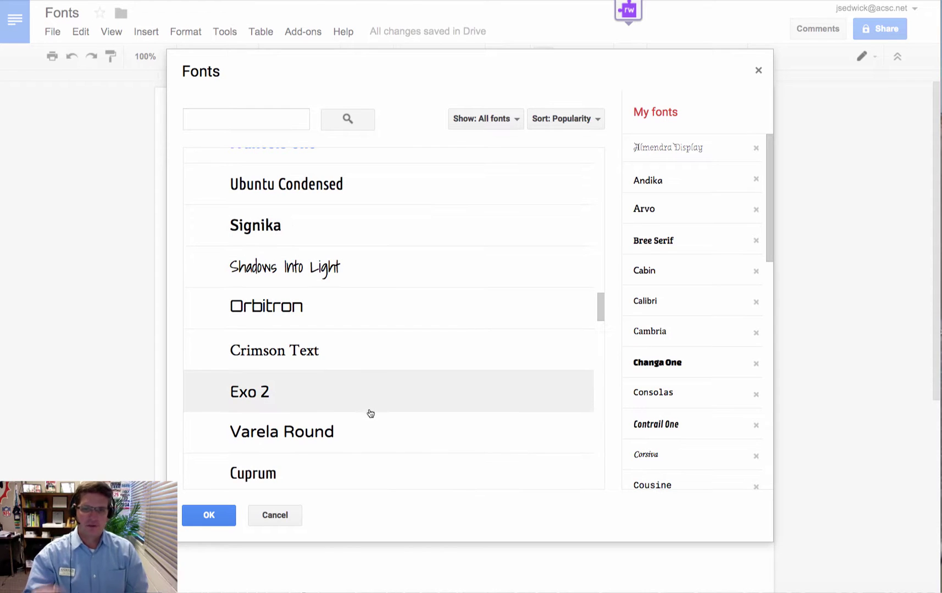
{"action": "scroll", "coordinate": [370, 414], "scroll_direction": "down", "scroll_amount": 6}
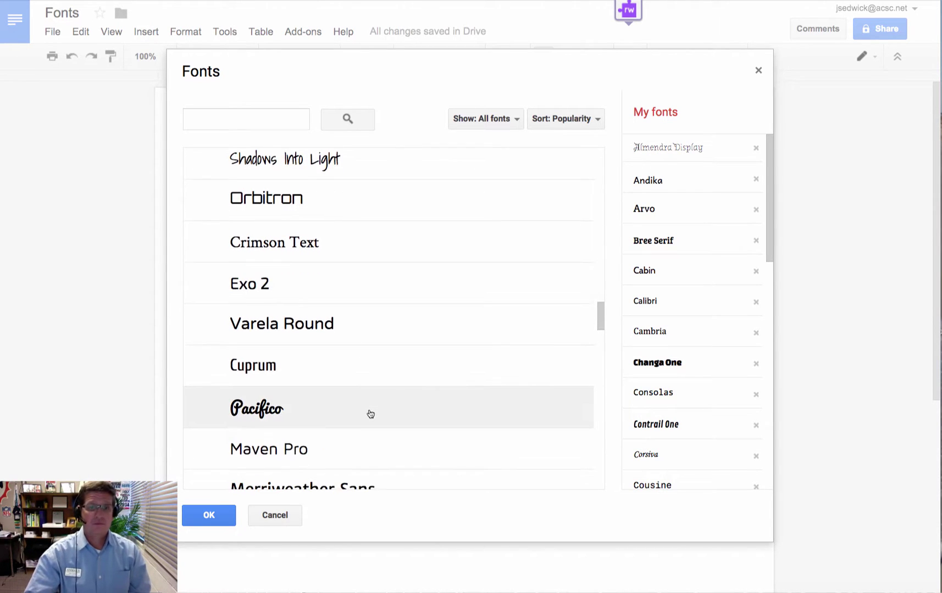
{"action": "scroll", "coordinate": [370, 413], "scroll_direction": "down", "scroll_amount": 12}
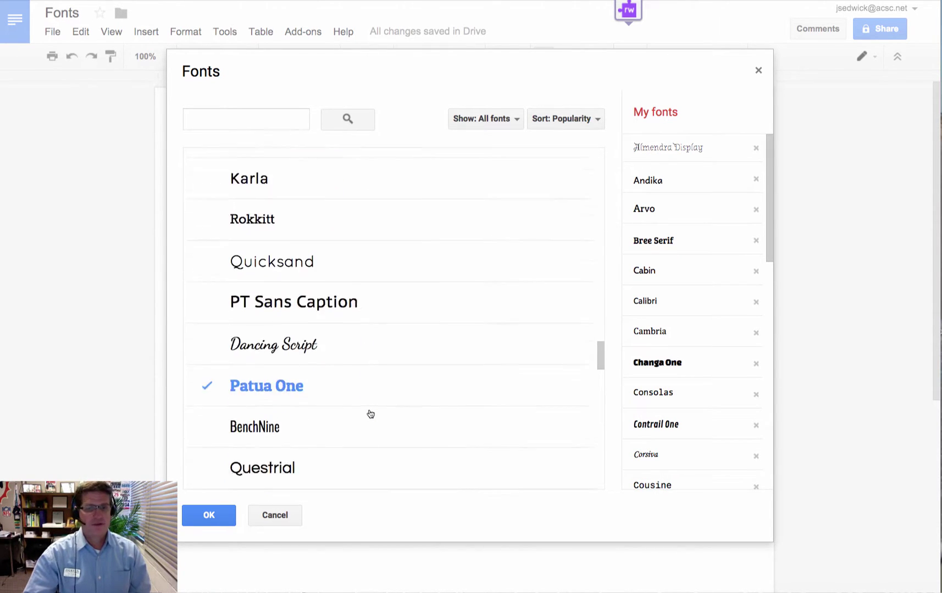
{"action": "scroll", "coordinate": [370, 414], "scroll_direction": "down", "scroll_amount": 6}
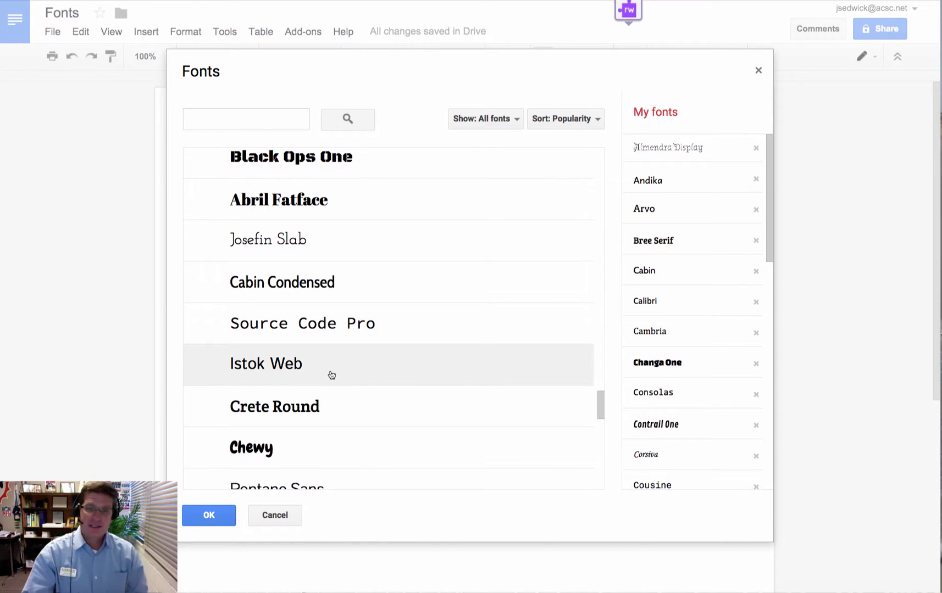
{"action": "scroll", "coordinate": [332, 375], "scroll_direction": "up", "scroll_amount": 3}
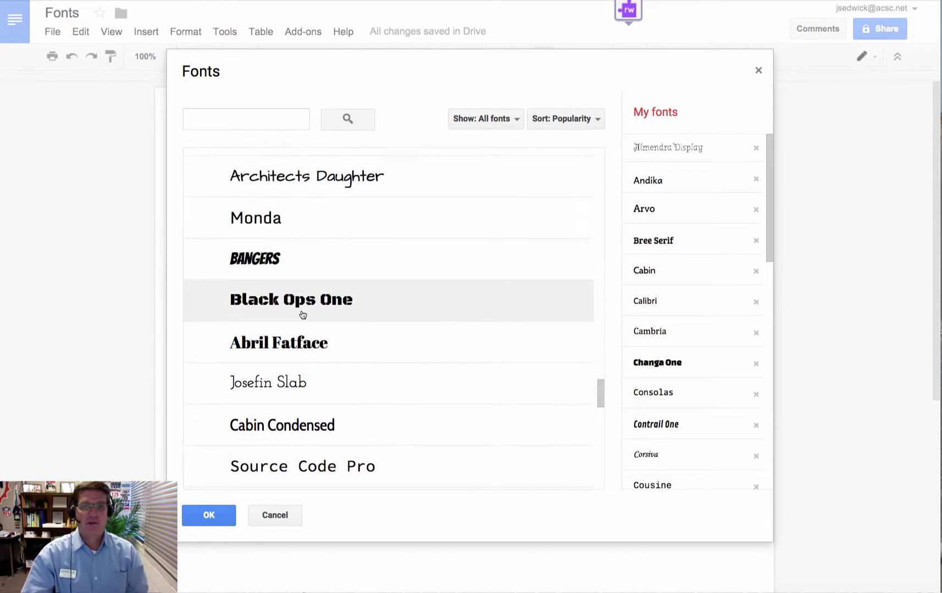
{"action": "left_click", "coordinate": [296, 305]}
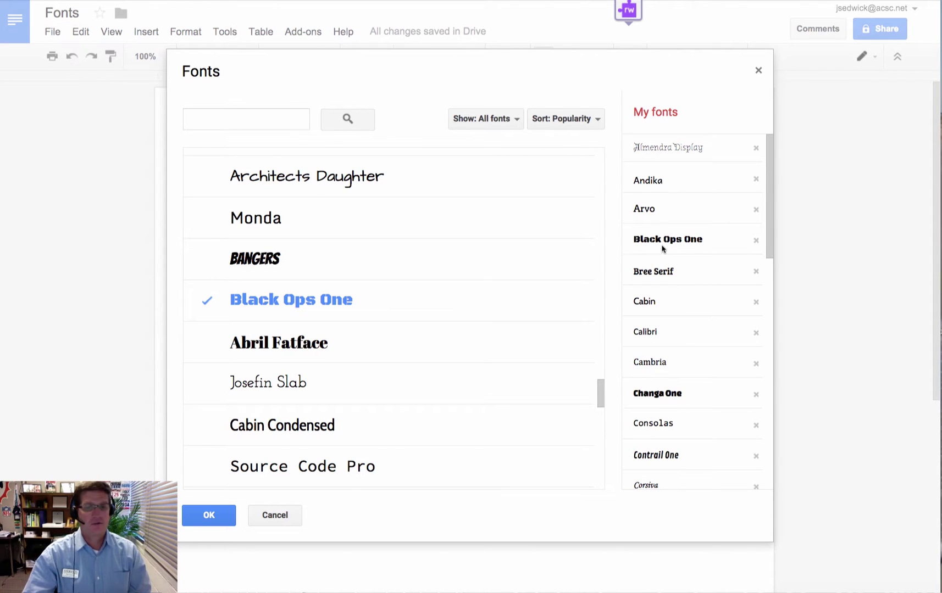
Step: Remove Black Ops One from My fonts and add it back again
{"action": "scroll", "coordinate": [357, 369], "scroll_direction": "down", "scroll_amount": 2}
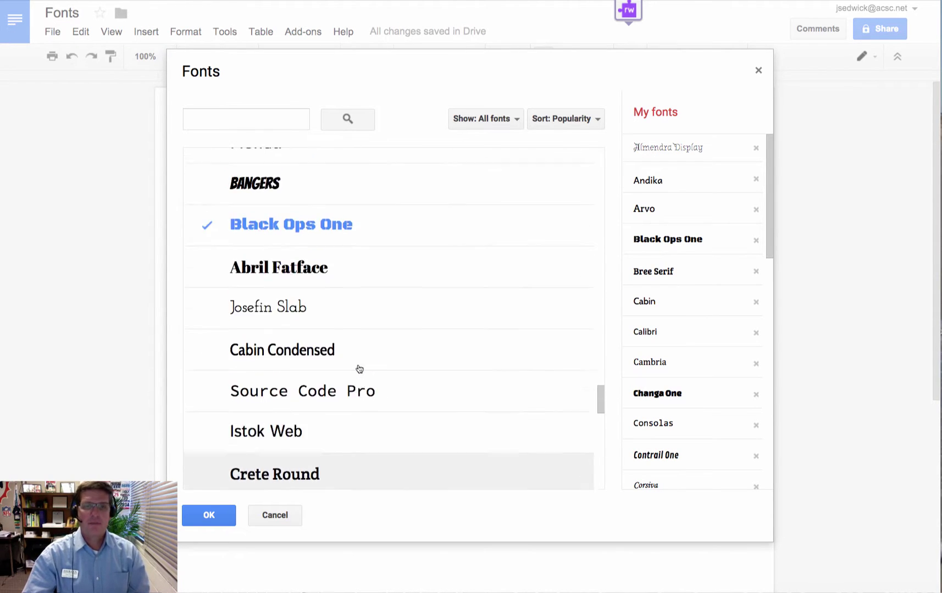
{"action": "scroll", "coordinate": [263, 312], "scroll_direction": "up", "scroll_amount": 1}
{"action": "left_click", "coordinate": [209, 268]}
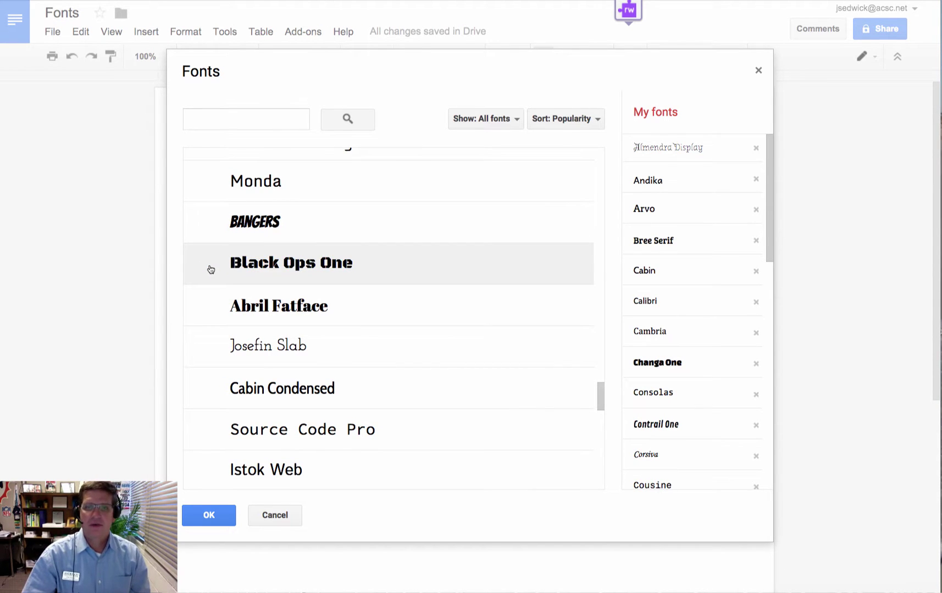
{"action": "left_click", "coordinate": [210, 270]}
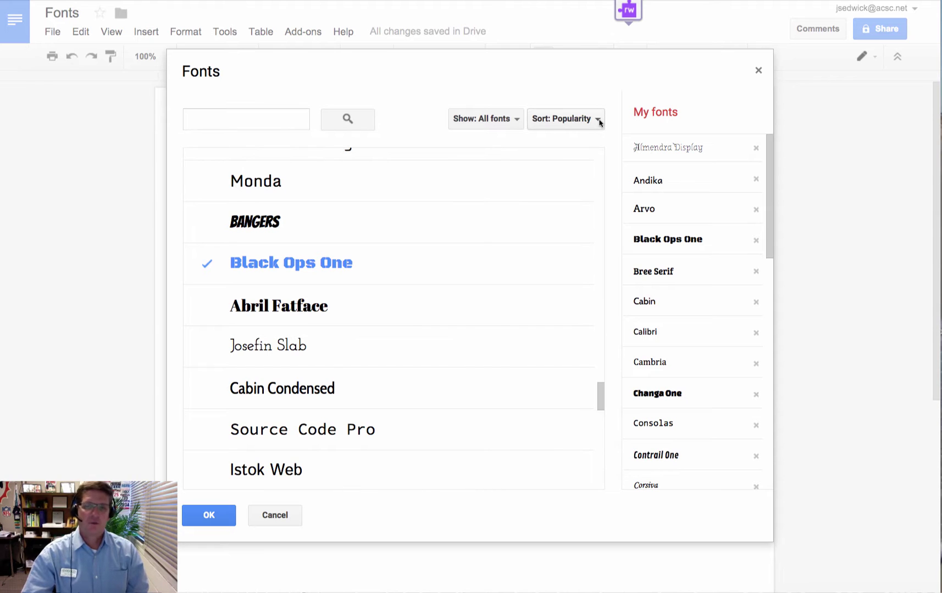
Step: Return to the start of the font catalogue and examine the available category filters and sort orders
{"action": "scroll", "coordinate": [427, 303], "scroll_direction": "up", "scroll_amount": 9}
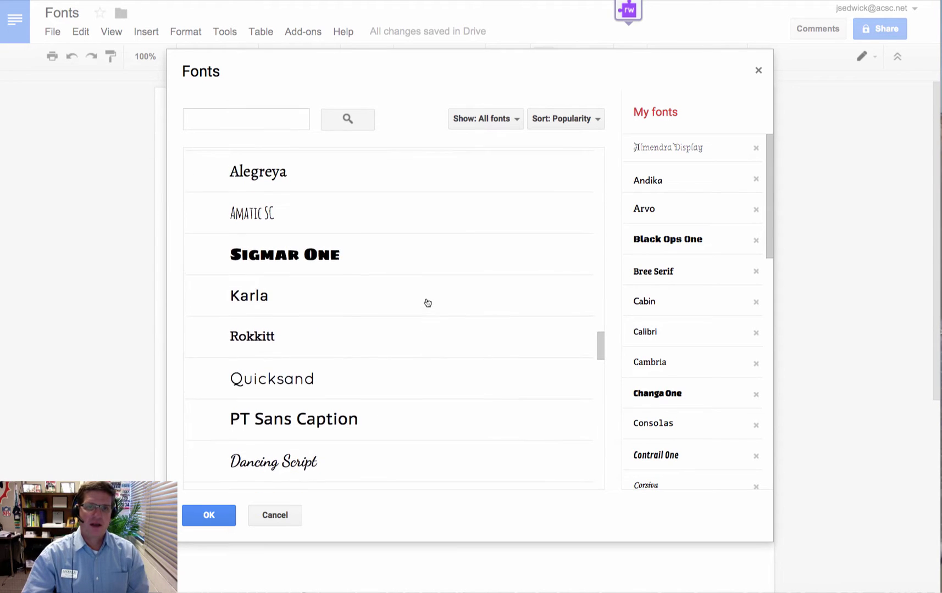
{"action": "scroll", "coordinate": [427, 303], "scroll_direction": "up", "scroll_amount": 20}
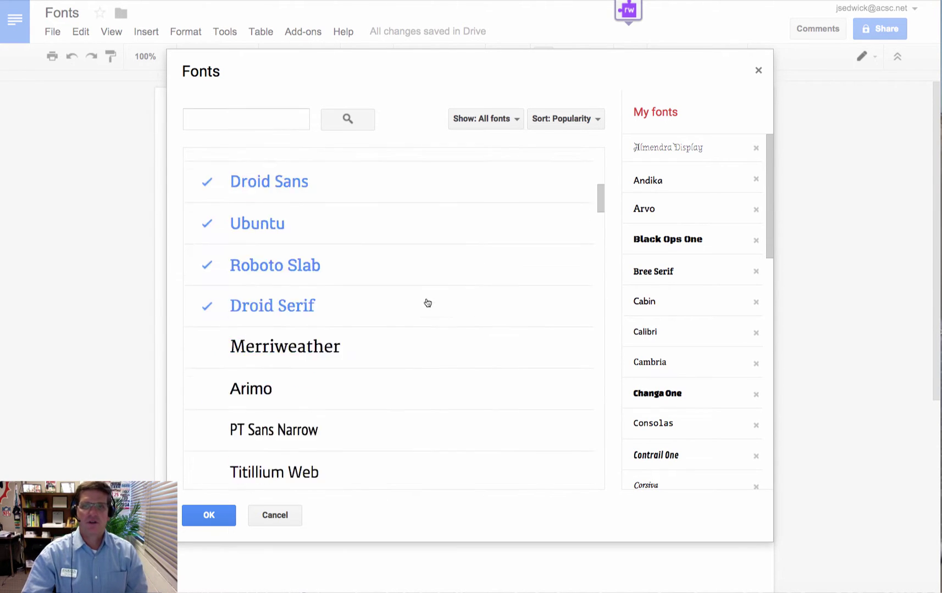
{"action": "scroll", "coordinate": [427, 303], "scroll_direction": "up", "scroll_amount": 8}
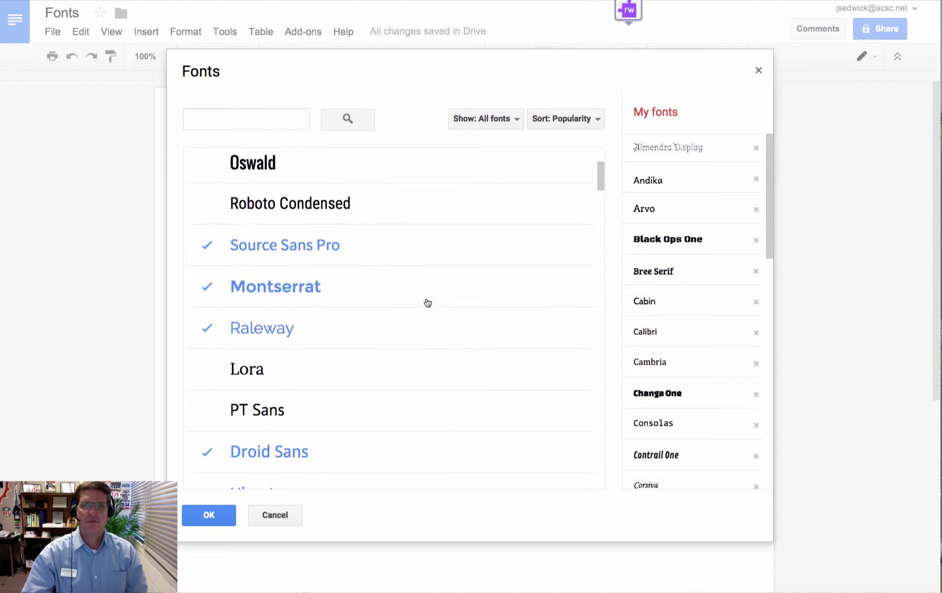
{"action": "left_click", "coordinate": [516, 120]}
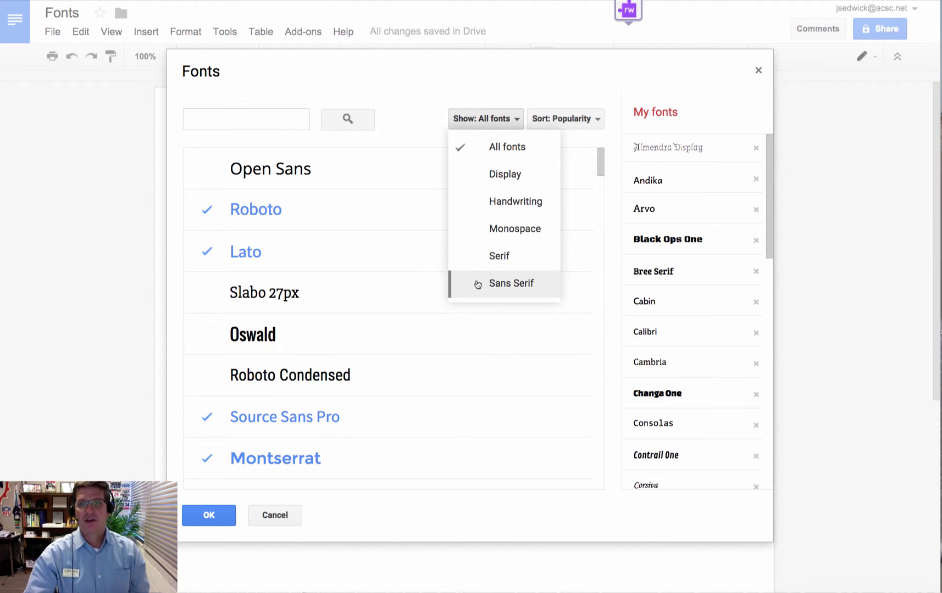
{"action": "left_click", "coordinate": [597, 120]}
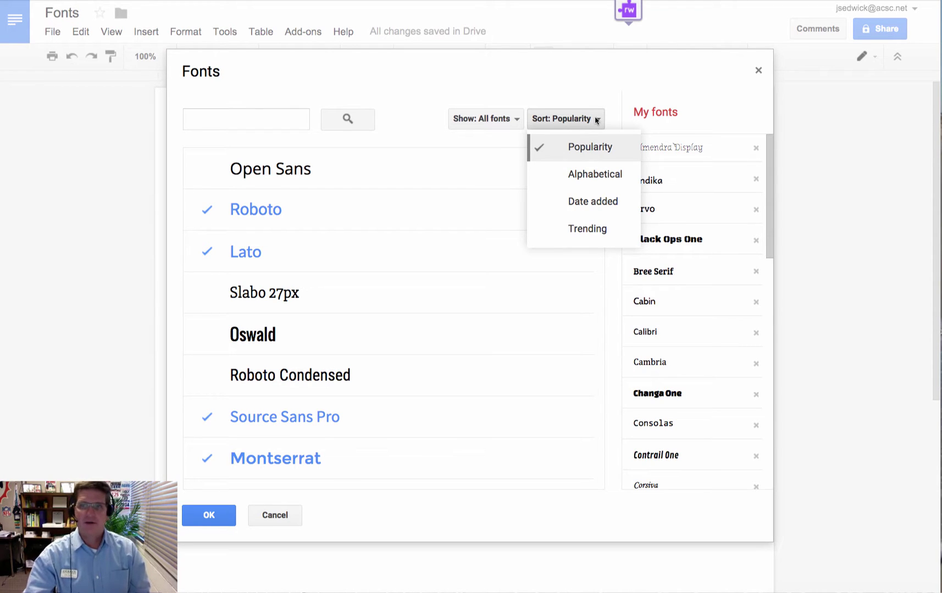
Step: Add Titillium Web to My fonts and confirm the font selection
{"action": "scroll", "coordinate": [370, 320], "scroll_direction": "down", "scroll_amount": 3}
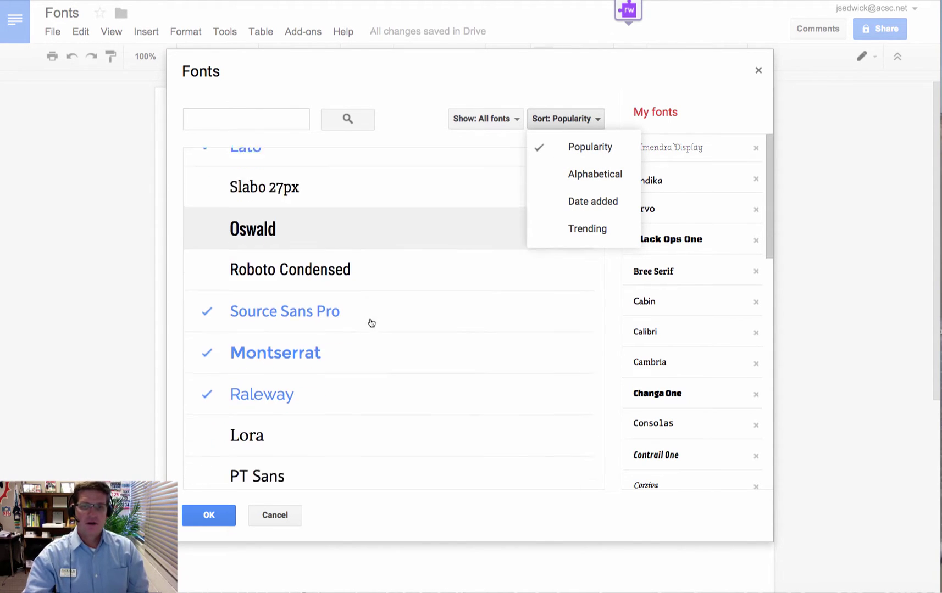
{"action": "scroll", "coordinate": [357, 232], "scroll_direction": "up", "scroll_amount": 3}
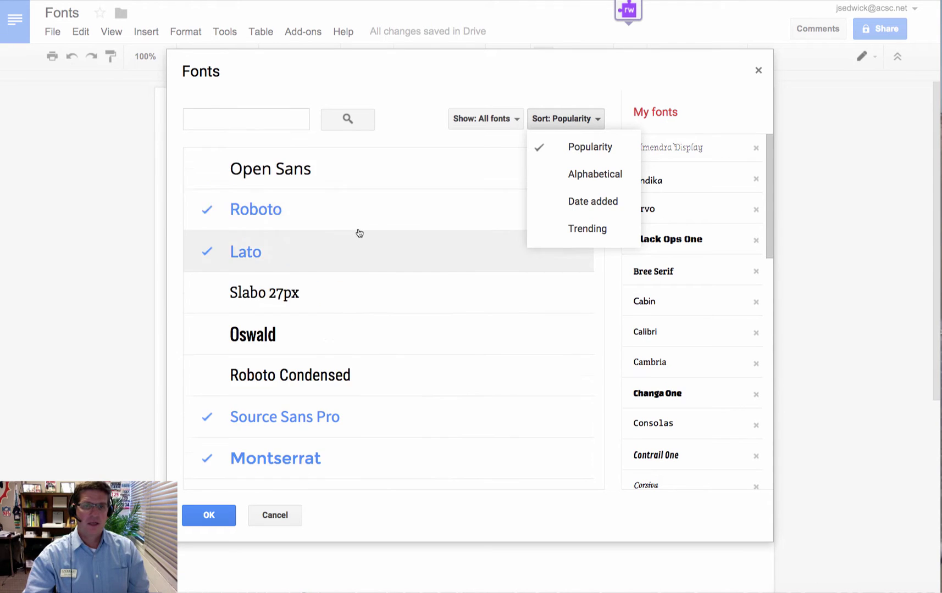
{"action": "scroll", "coordinate": [357, 231], "scroll_direction": "down", "scroll_amount": 8}
{"action": "scroll", "coordinate": [360, 234], "scroll_direction": "down", "scroll_amount": 5}
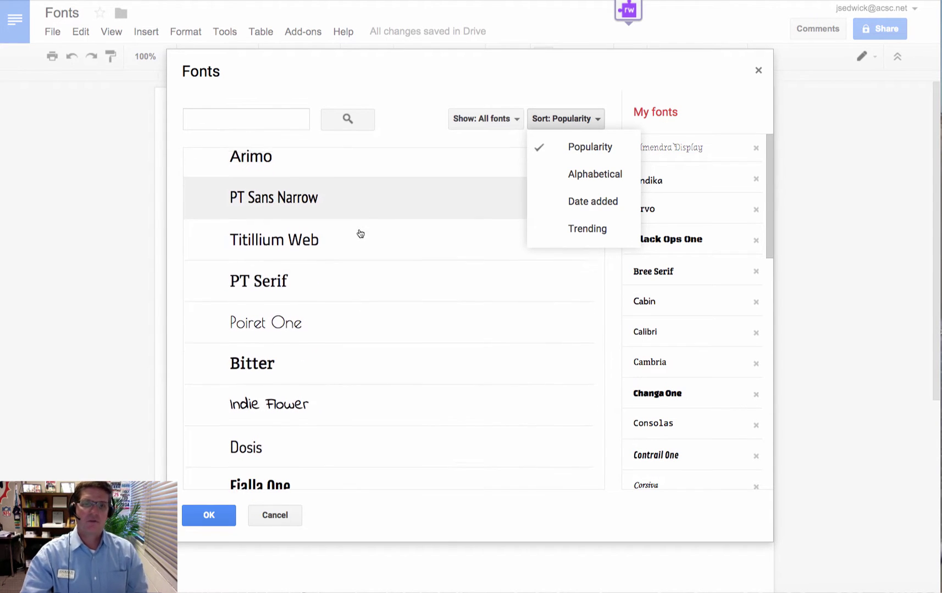
{"action": "left_click", "coordinate": [224, 235]}
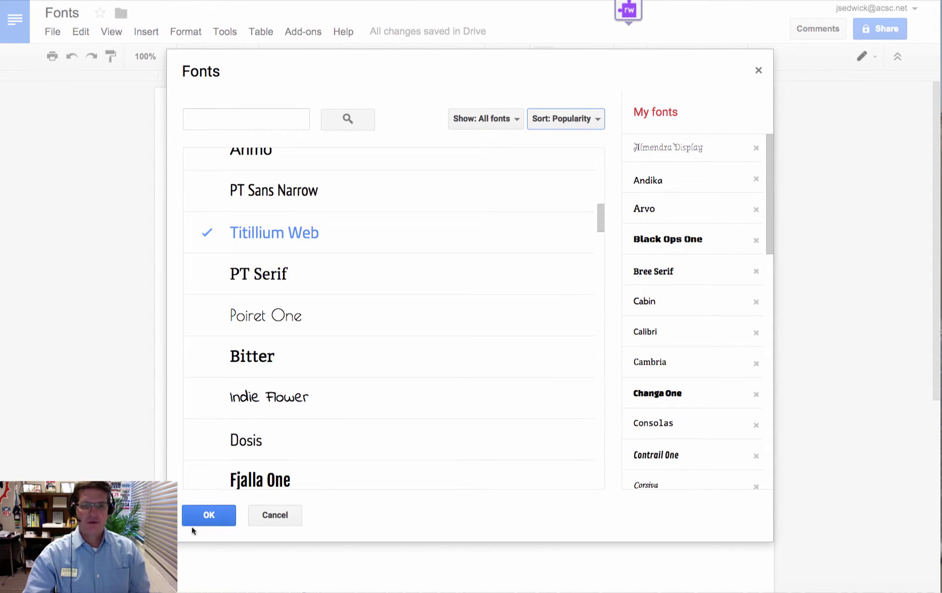
{"action": "left_click", "coordinate": [214, 514]}
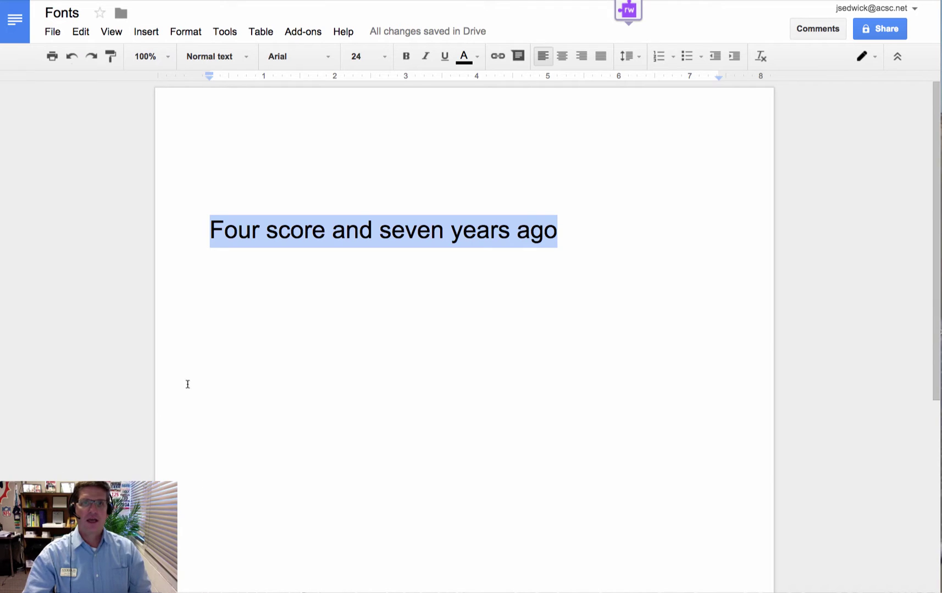
Step: Apply the Black Ops One font to the selected text "Four score and seven years ago"
{"action": "left_click", "coordinate": [328, 58]}
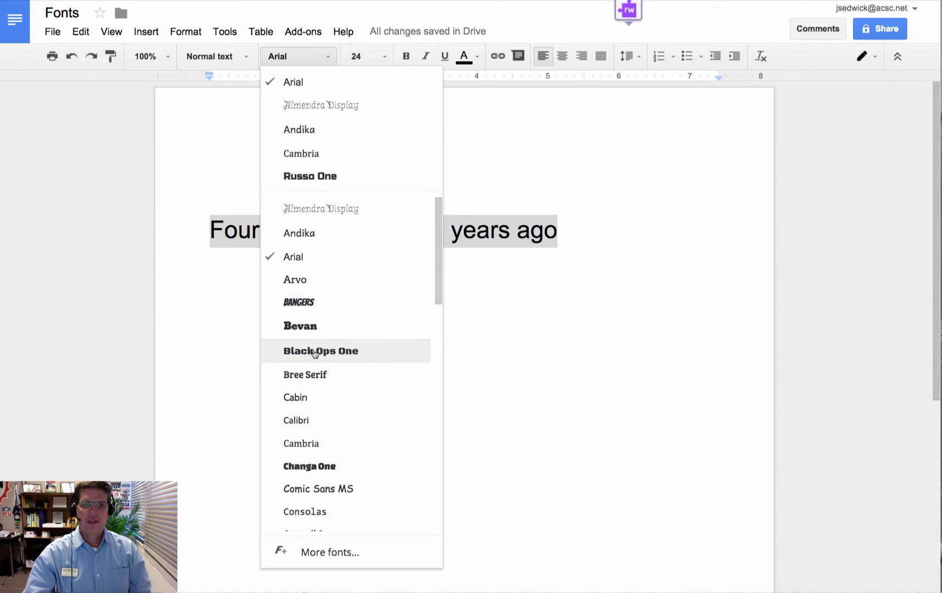
{"action": "scroll", "coordinate": [311, 411], "scroll_direction": "down", "scroll_amount": 5}
{"action": "scroll", "coordinate": [311, 478], "scroll_direction": "up", "scroll_amount": 3}
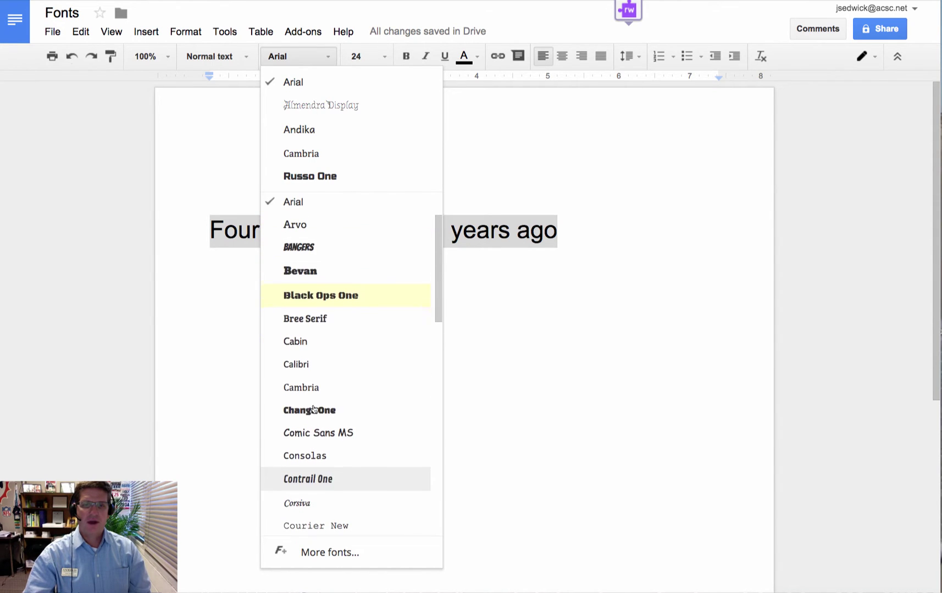
{"action": "left_click", "coordinate": [321, 300]}
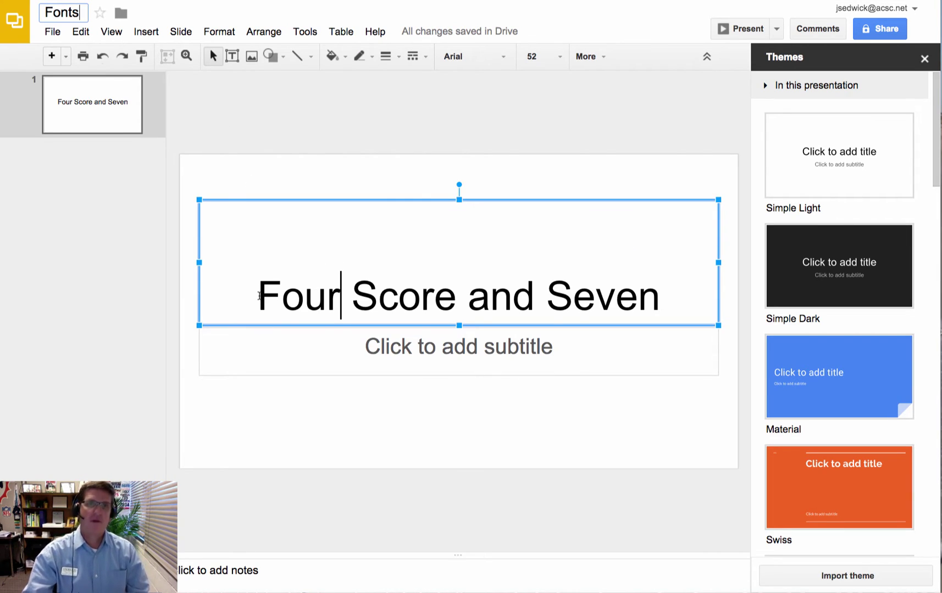
Step: In the Google Slides presentation, set the font of the whole title "Four Score and Seven" to Changa One
{"action": "left_click_drag", "start_coordinate": [258, 295], "coordinate": [662, 304]}
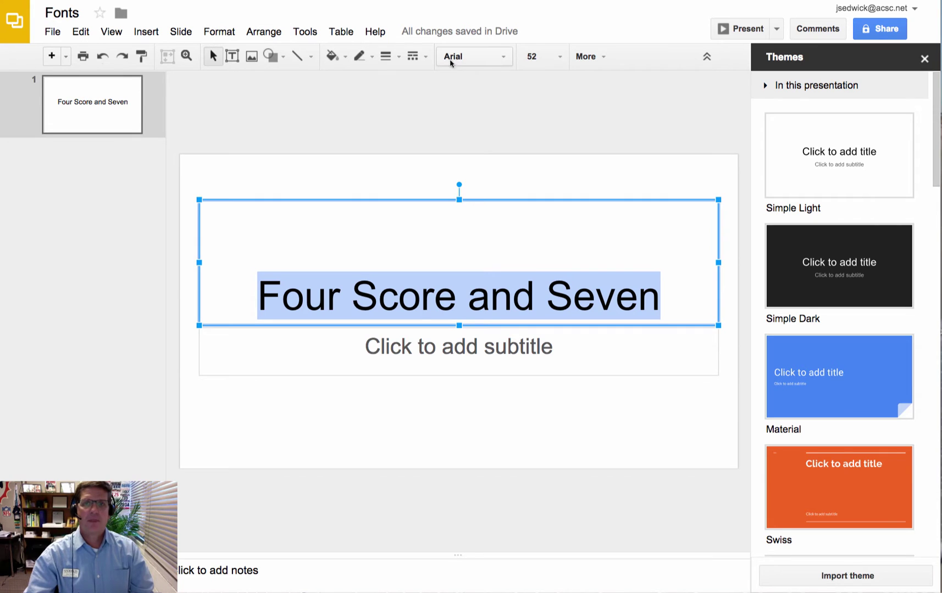
{"action": "left_click", "coordinate": [503, 57]}
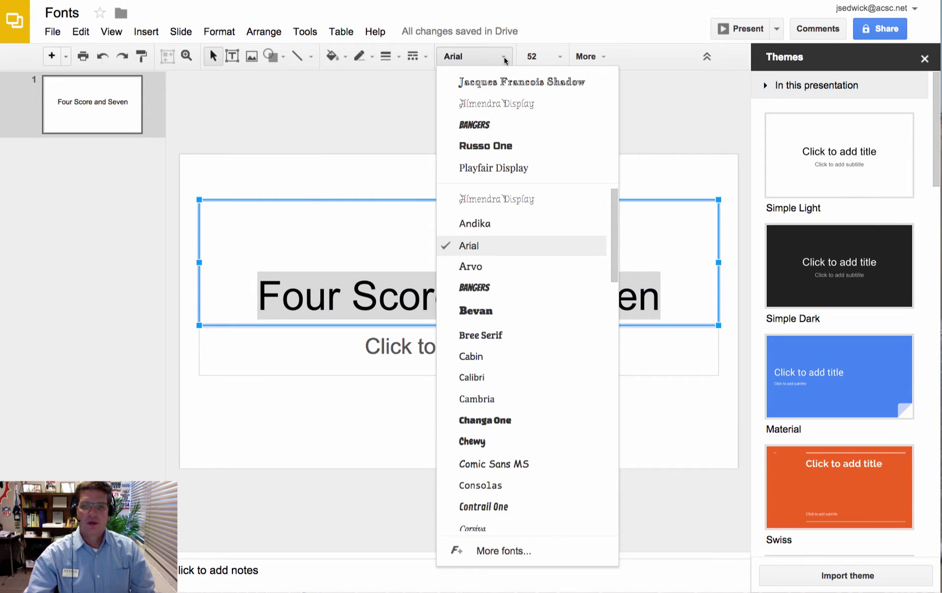
{"action": "scroll", "coordinate": [524, 381], "scroll_direction": "down", "scroll_amount": 3}
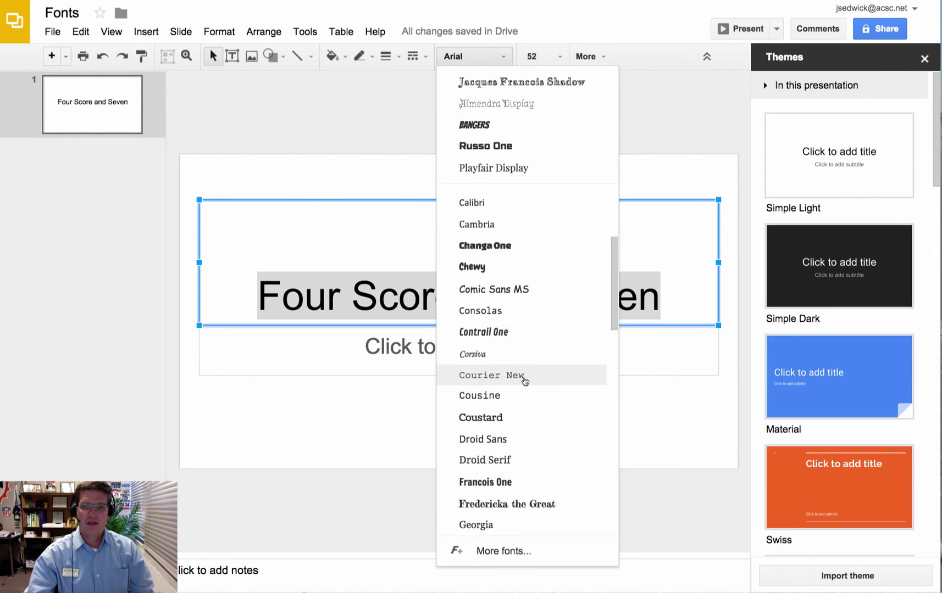
{"action": "scroll", "coordinate": [525, 381], "scroll_direction": "down", "scroll_amount": 9}
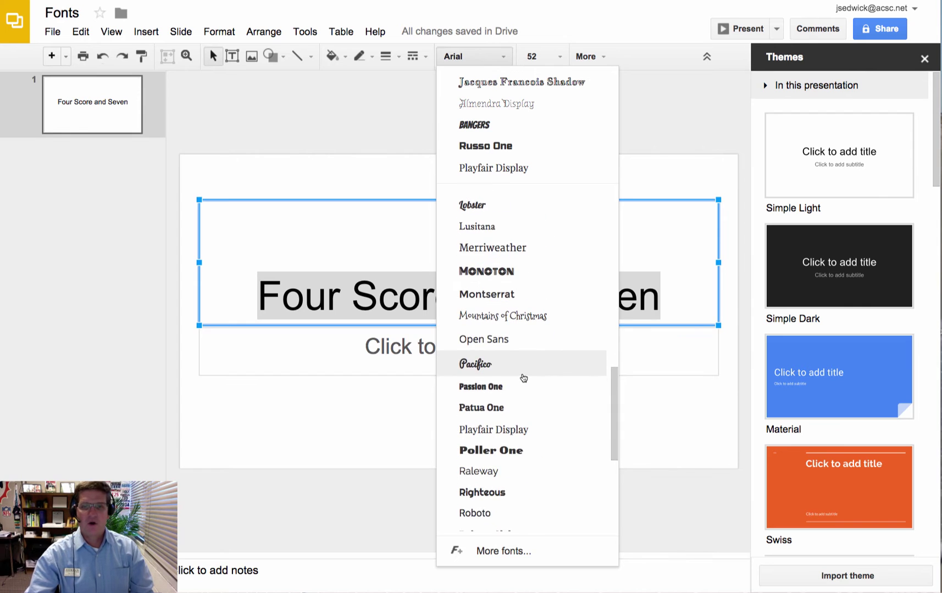
{"action": "scroll", "coordinate": [524, 378], "scroll_direction": "up", "scroll_amount": 12}
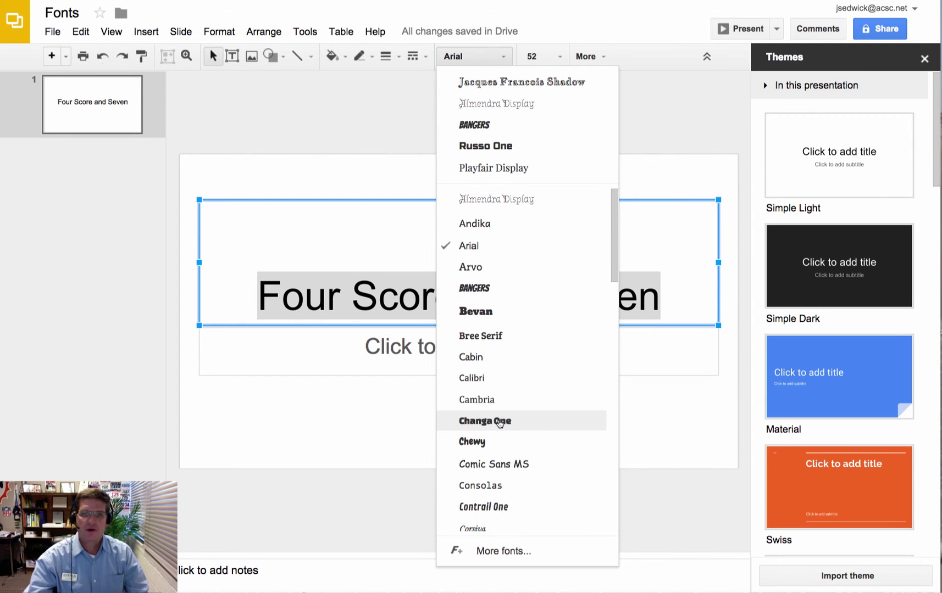
{"action": "left_click", "coordinate": [499, 421]}
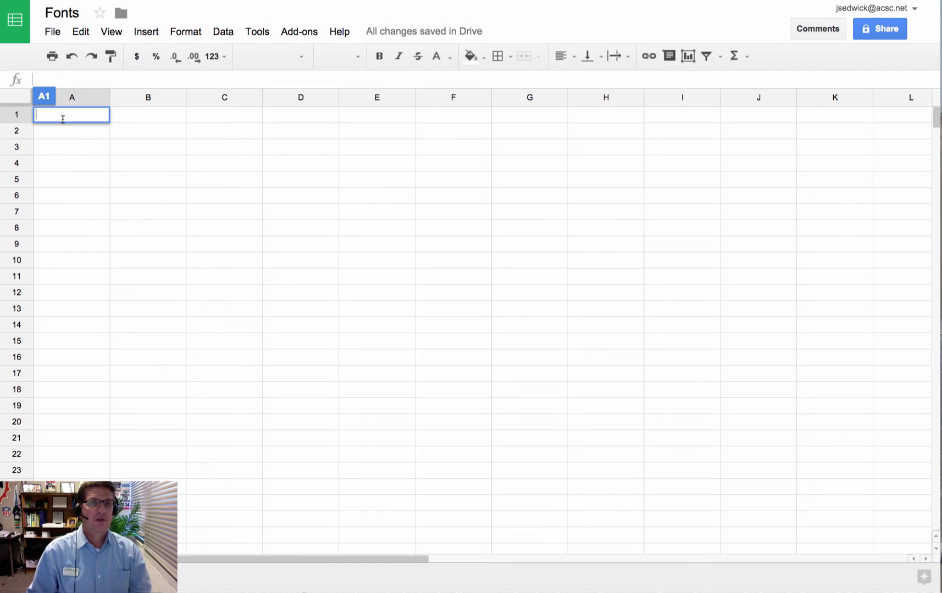
Step: Enter the word "typing" in cell A1 of the spreadsheet and set its font to Bangers
{"action": "type", "text": "typing"}
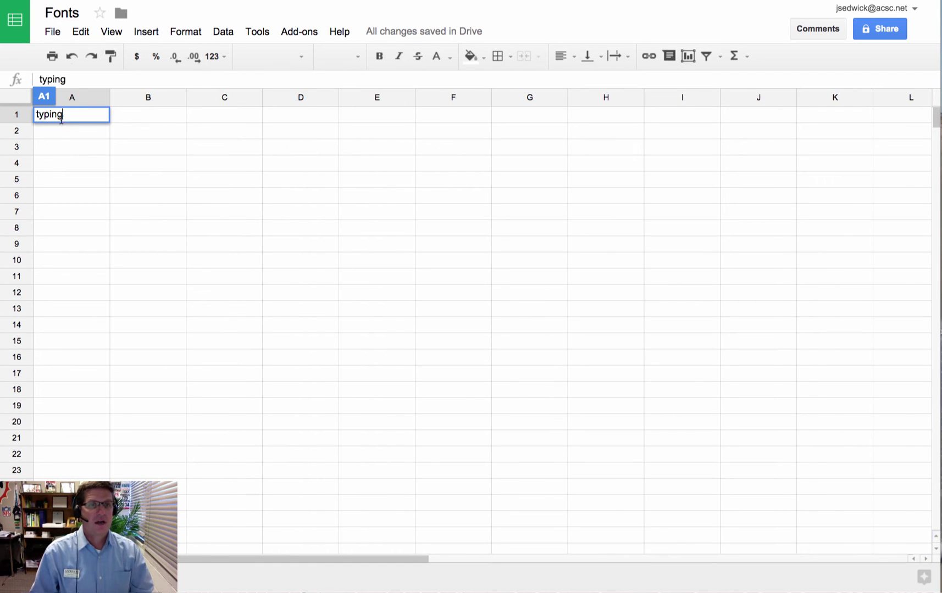
{"action": "left_click_drag", "start_coordinate": [67, 116], "coordinate": [28, 114]}
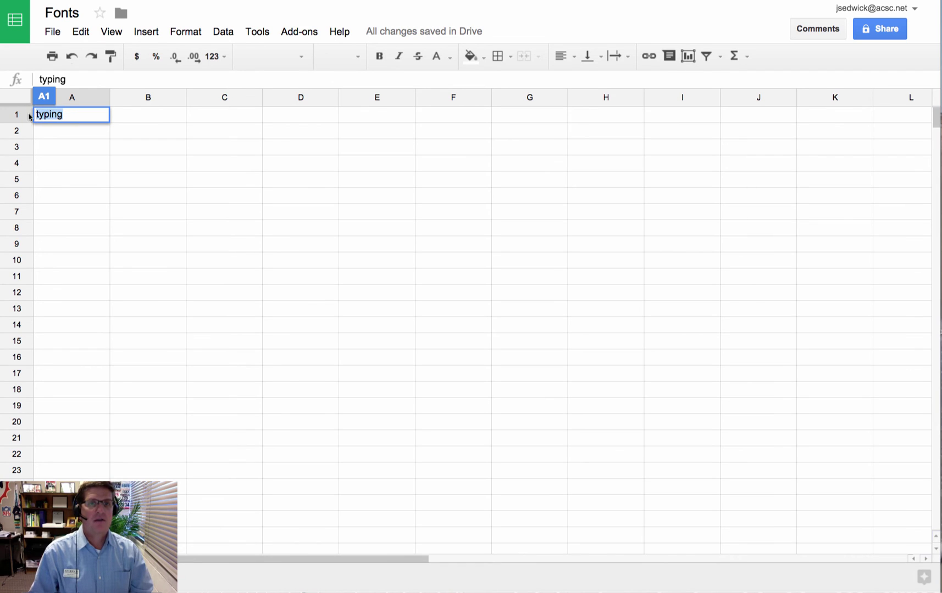
{"action": "left_click", "coordinate": [300, 57]}
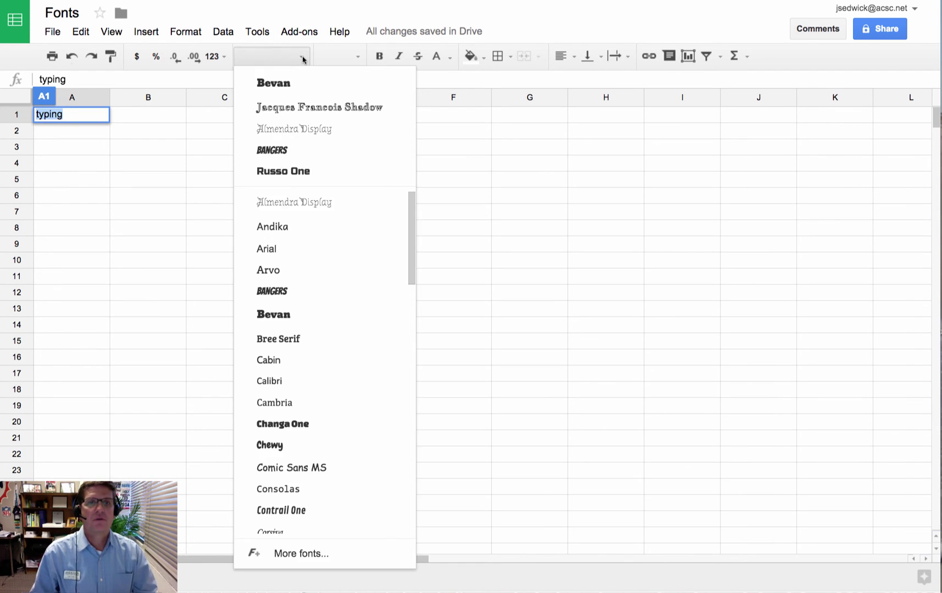
{"action": "left_click", "coordinate": [281, 293]}
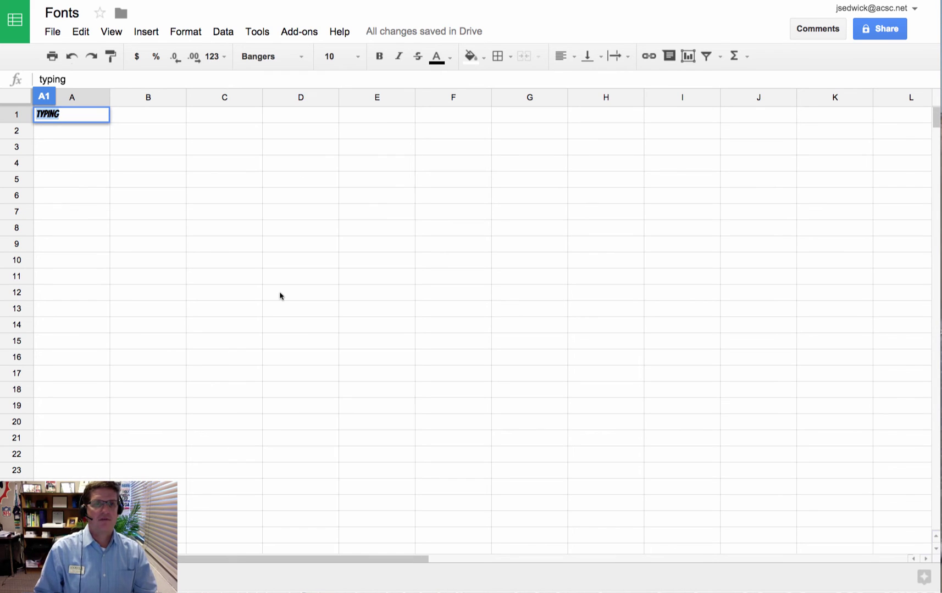
Step: Add the word "font" after "typing" in cell A1 and set only that new word to the Cabin font
{"action": "left_click", "coordinate": [70, 114]}
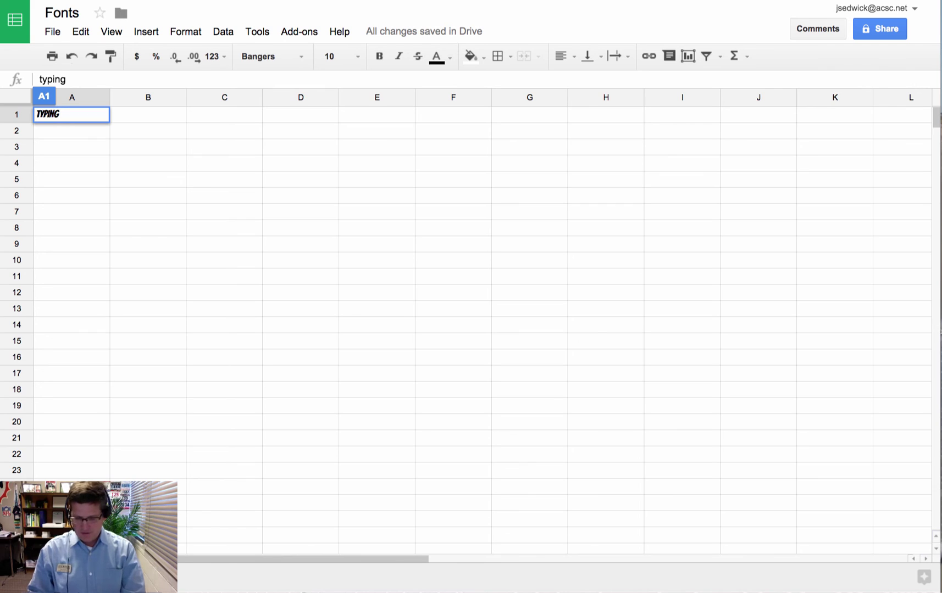
{"action": "type", "text": "font"}
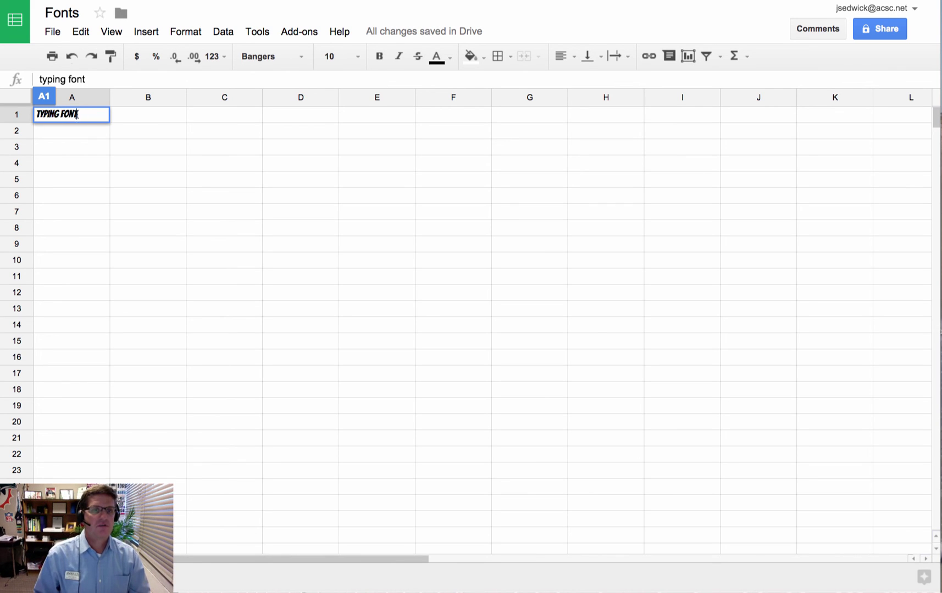
{"action": "left_click", "coordinate": [300, 61]}
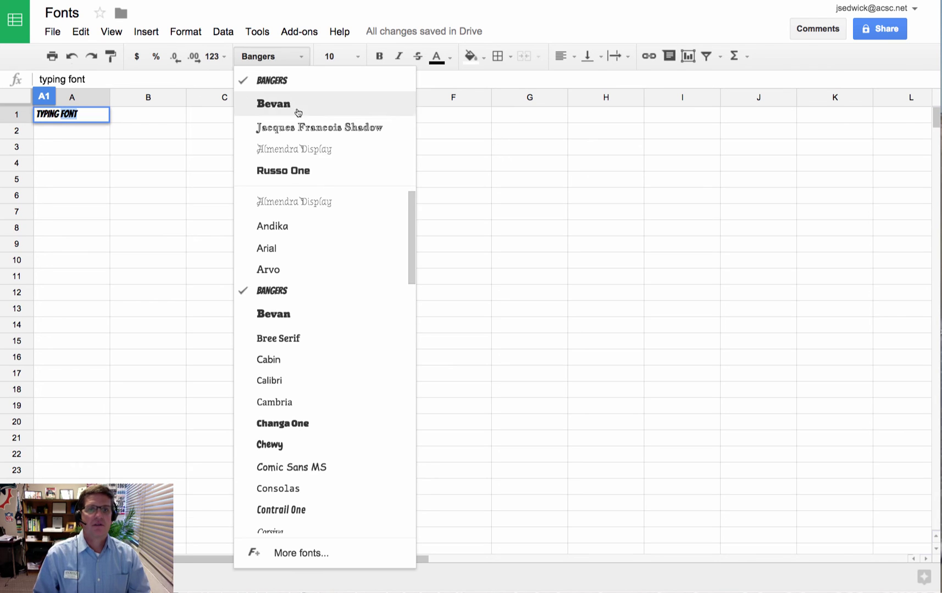
{"action": "left_click", "coordinate": [282, 367]}
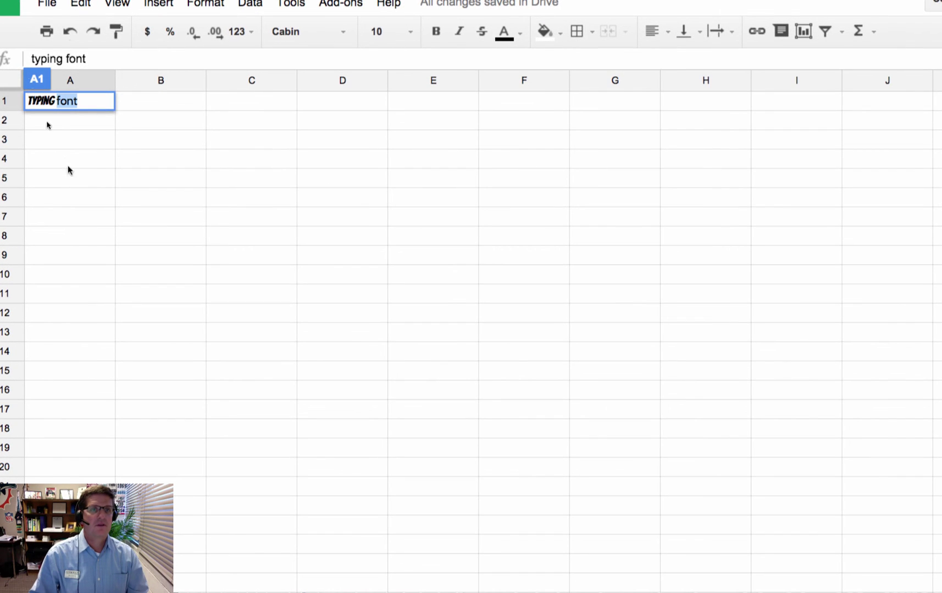
Step: Switch back to the Google Docs document and deselect the text "Four score and seven years ago"
{"action": "key", "text": "Right"}
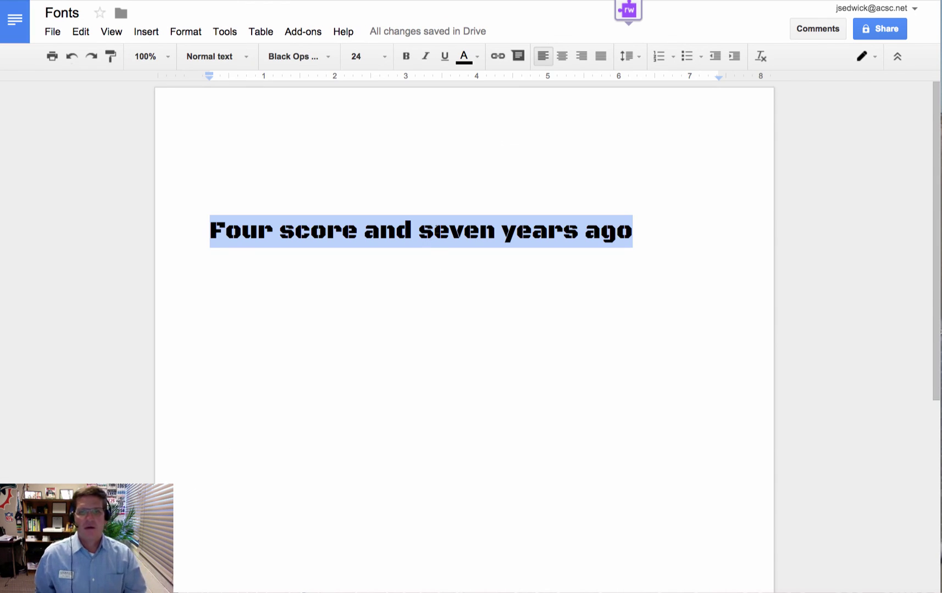
{"action": "left_click", "coordinate": [435, 230]}
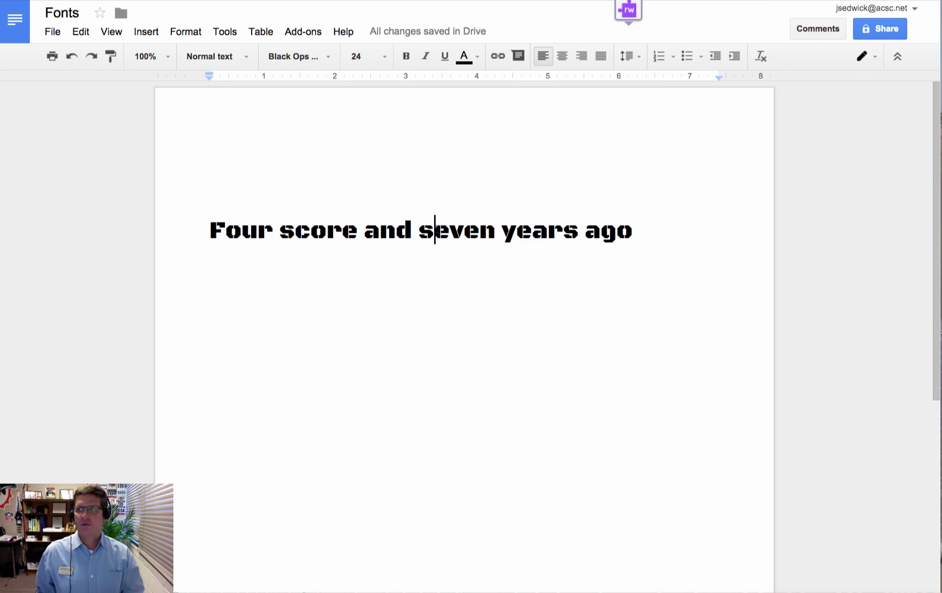